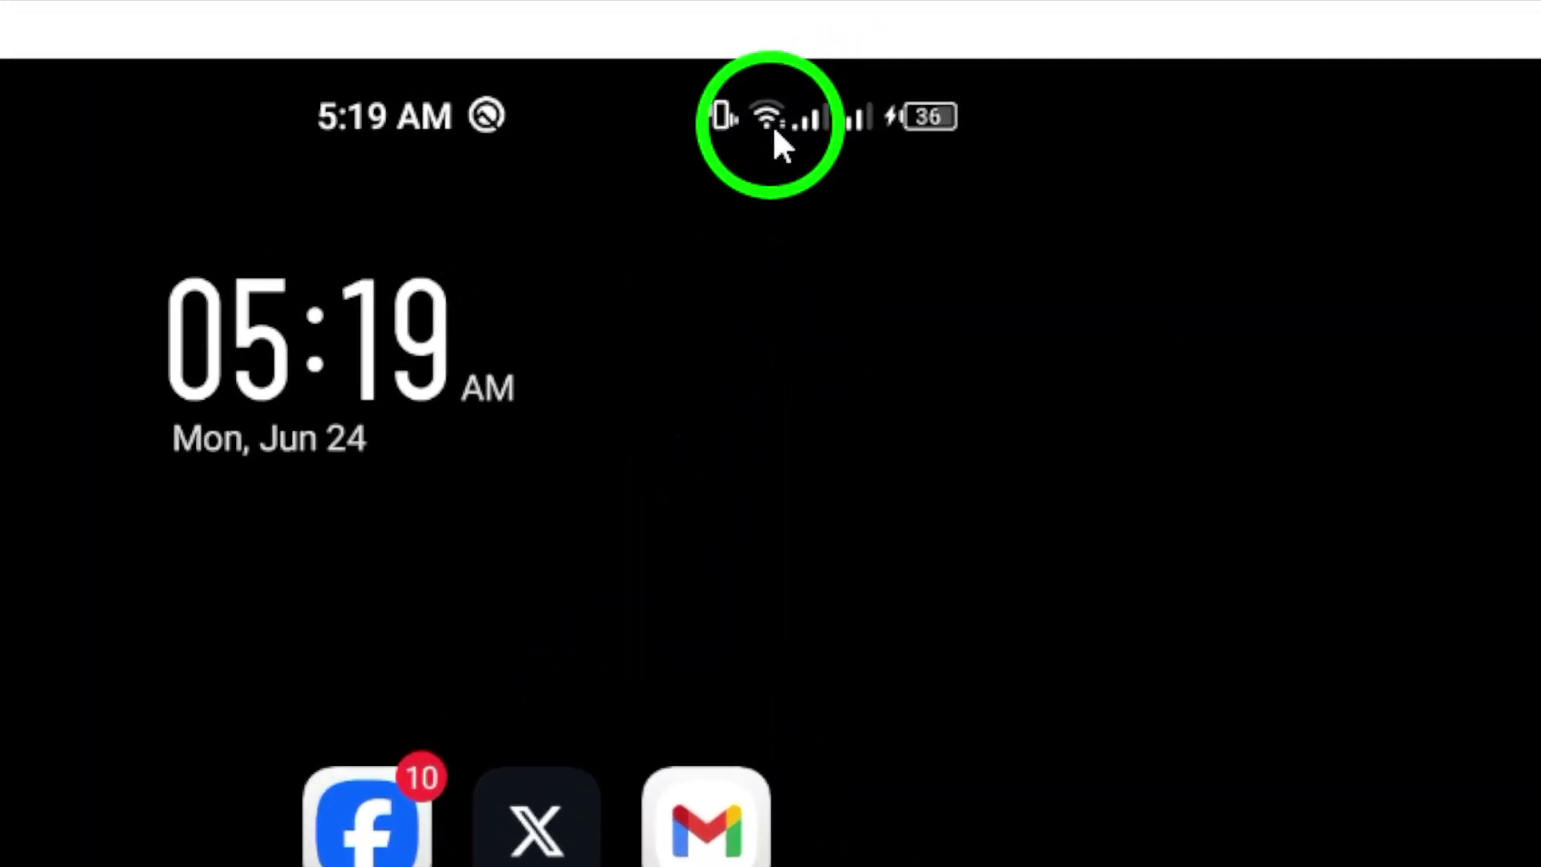
Check quick settings, then open WhatsApp's App info page from its icon shortcut menu
{"action": "left_click_drag", "start_coordinate": [771, 125], "coordinate": [770, 432]}
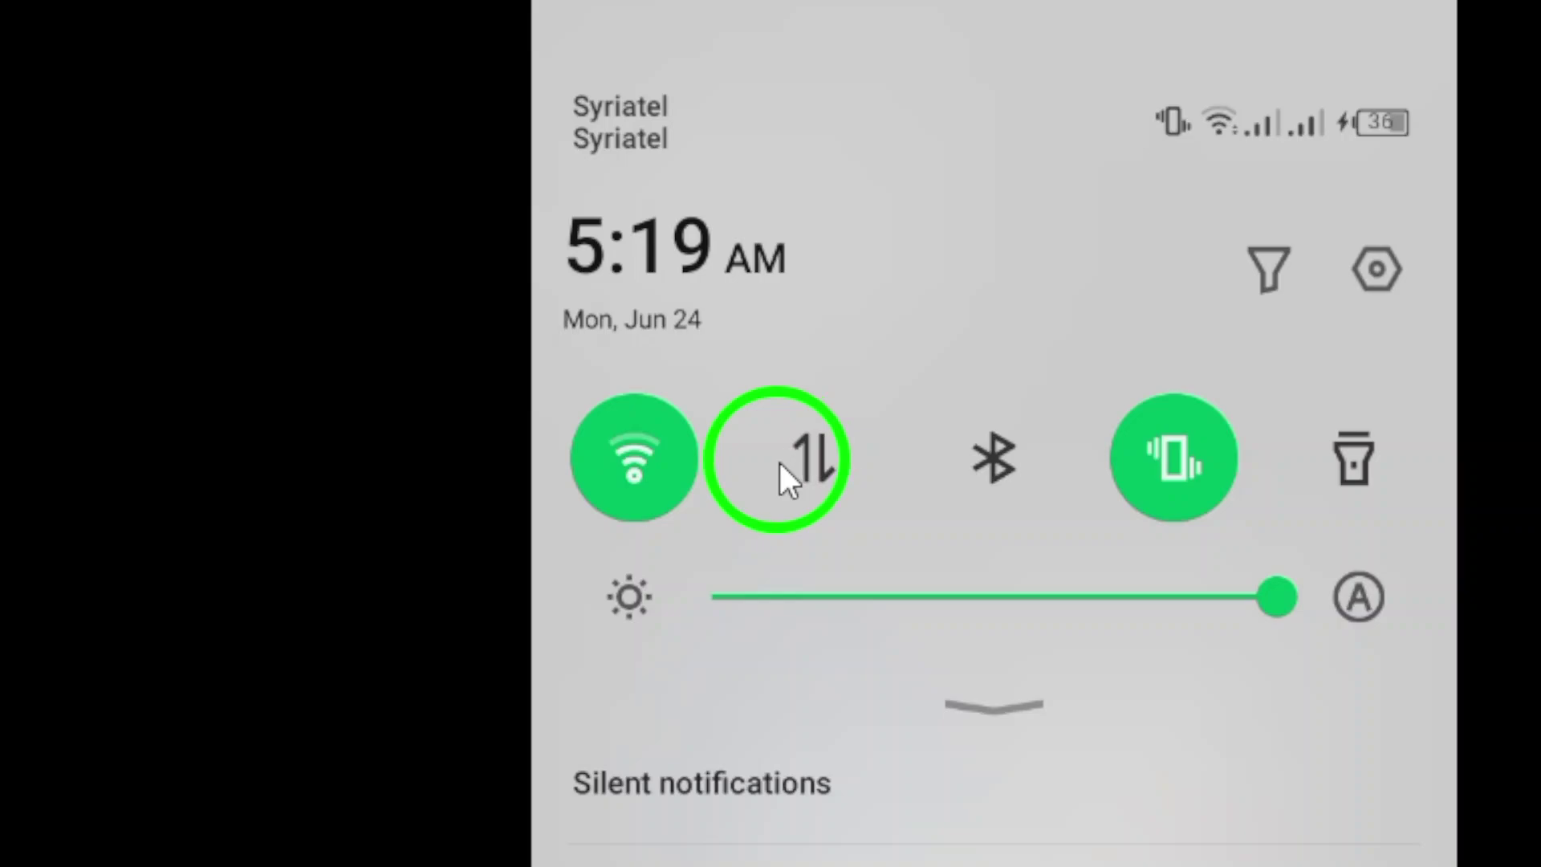
{"action": "left_click_drag", "start_coordinate": [832, 484], "coordinate": [847, 795]}
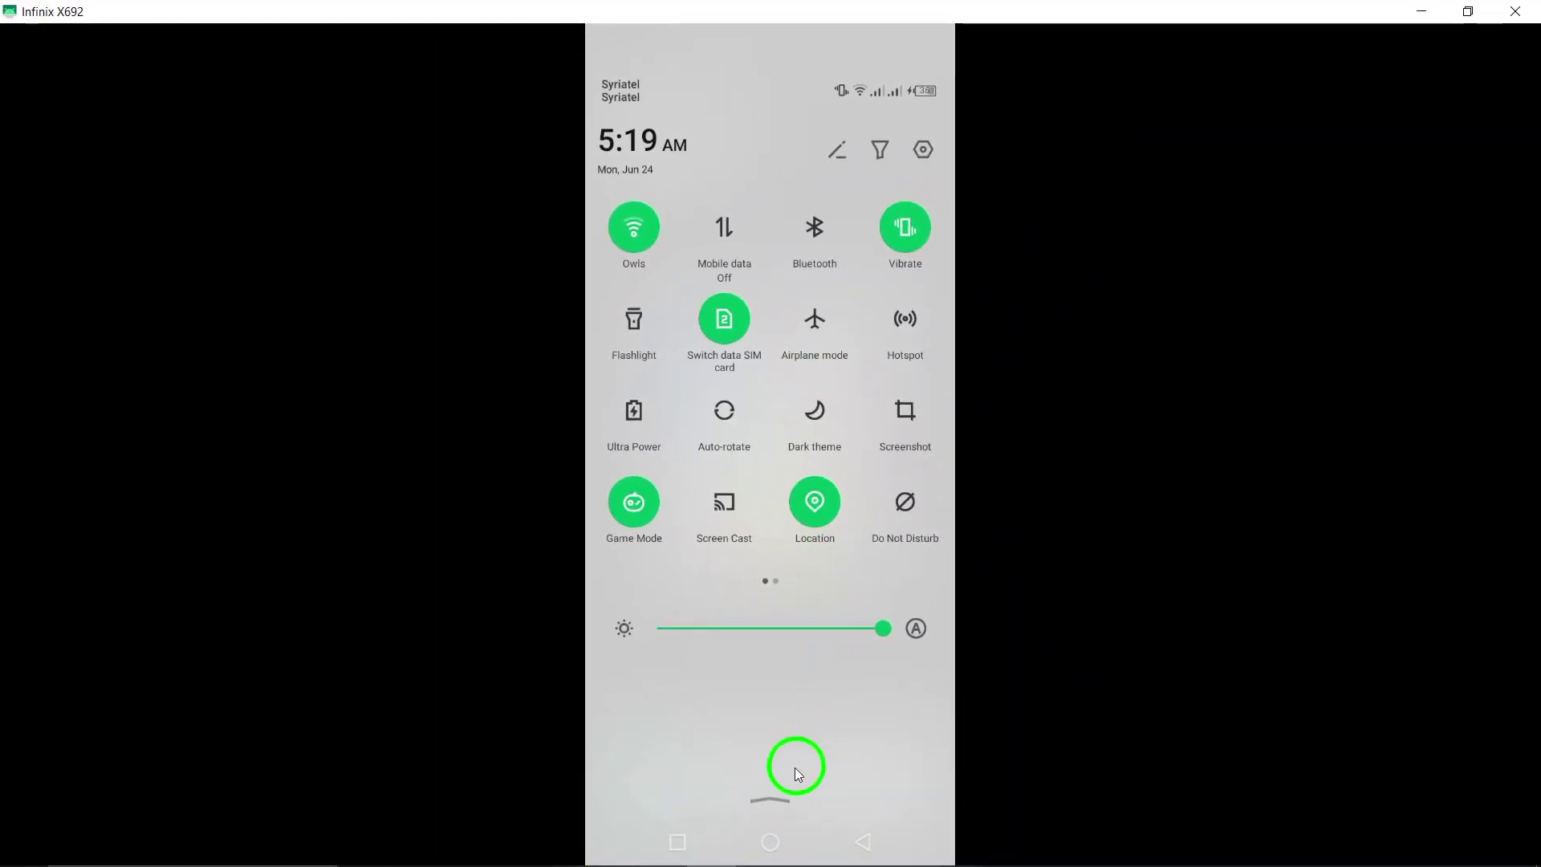
{"action": "left_click_drag", "start_coordinate": [798, 763], "coordinate": [814, 332]}
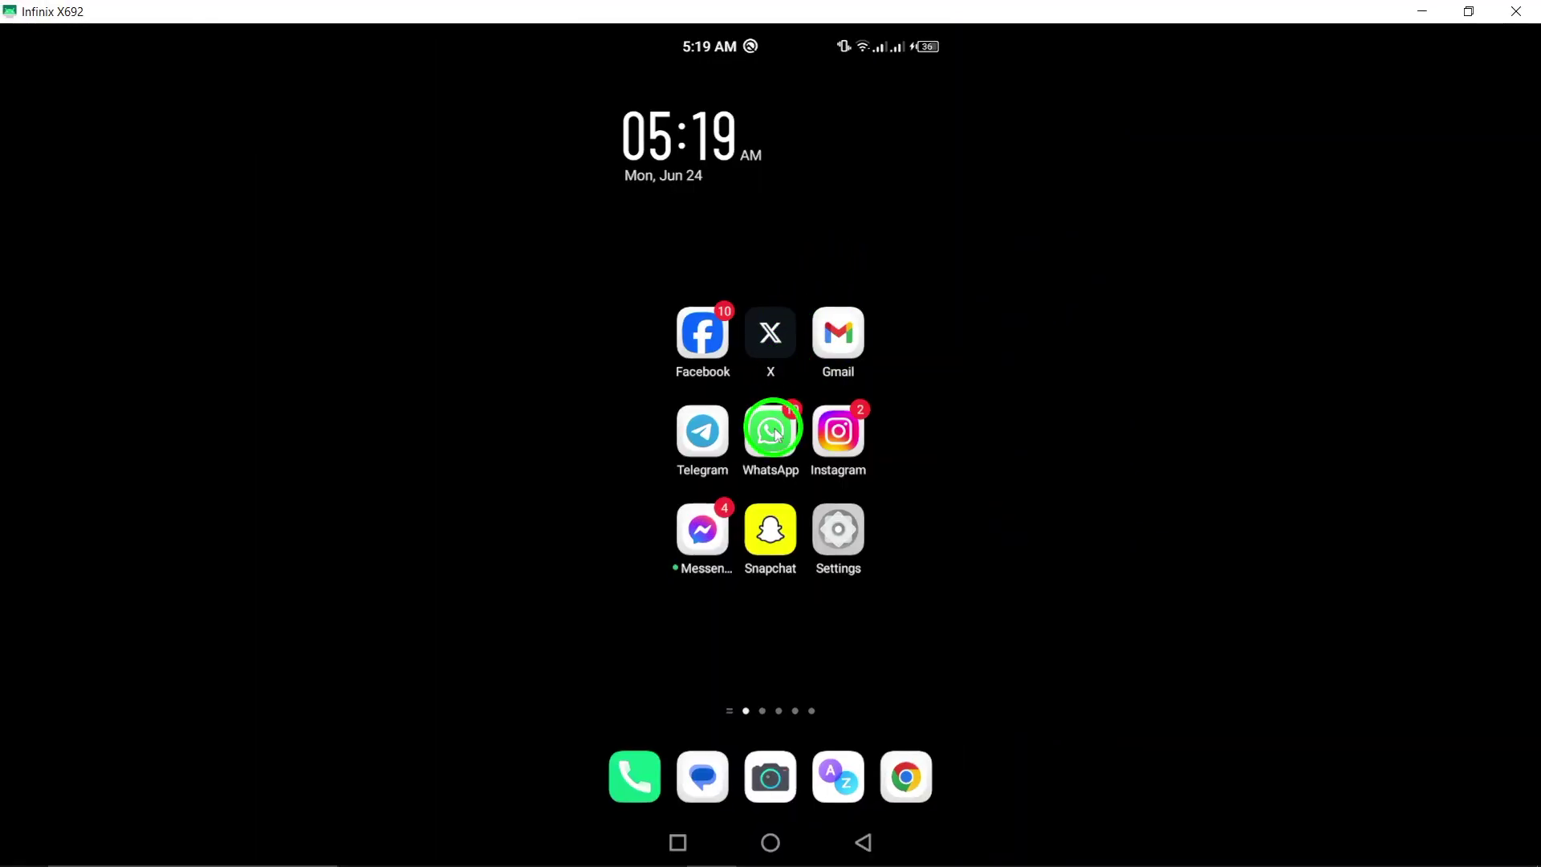
{"action": "left_click", "coordinate": [775, 429]}
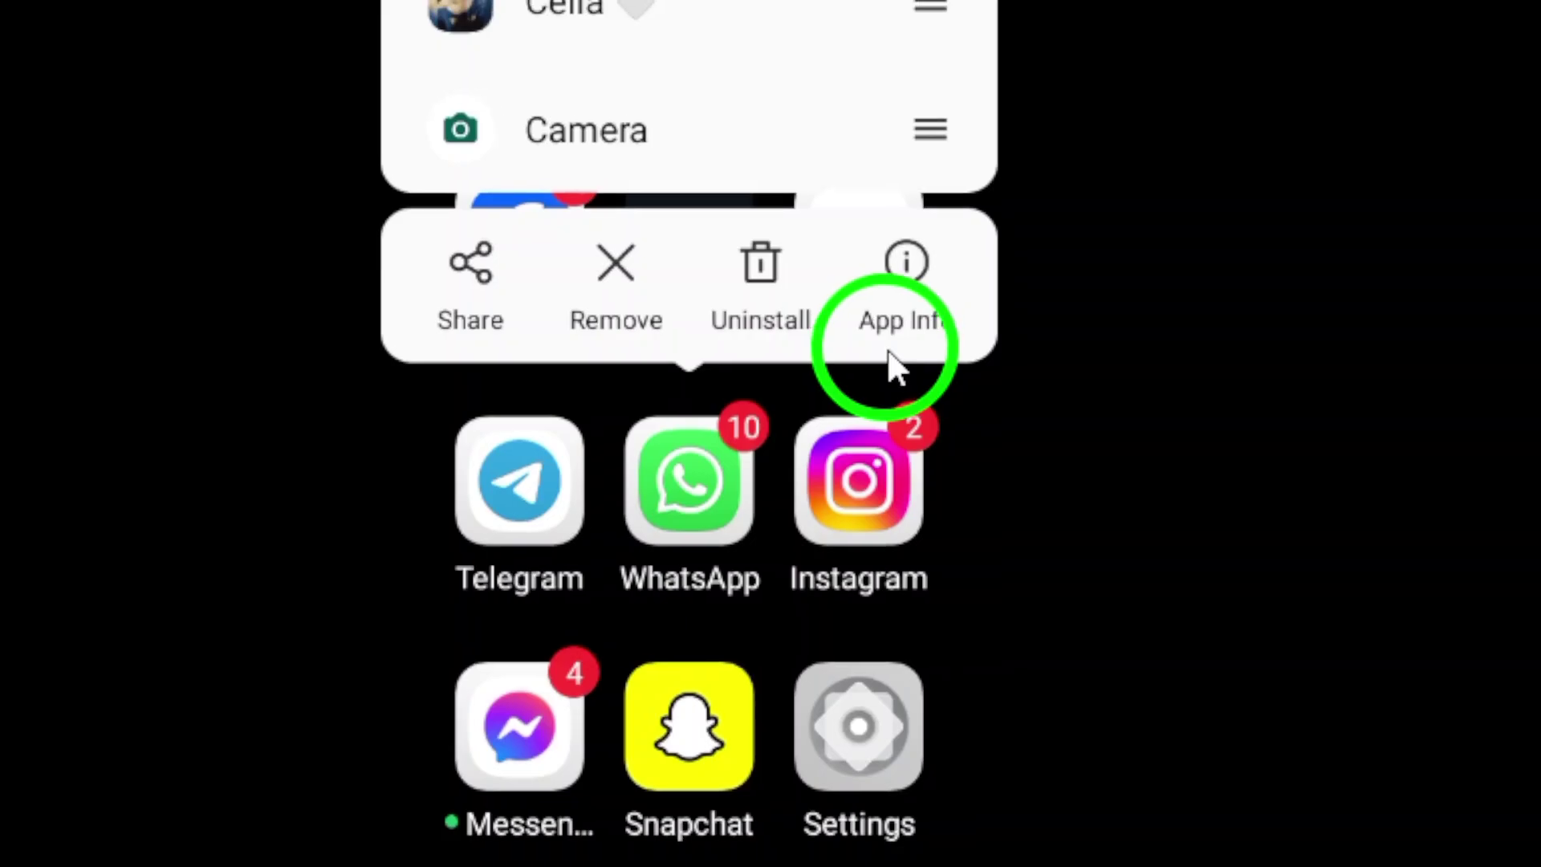
{"action": "left_click", "coordinate": [897, 345]}
{"action": "scroll", "coordinate": [806, 674], "scroll_direction": "down", "scroll_amount": 5}
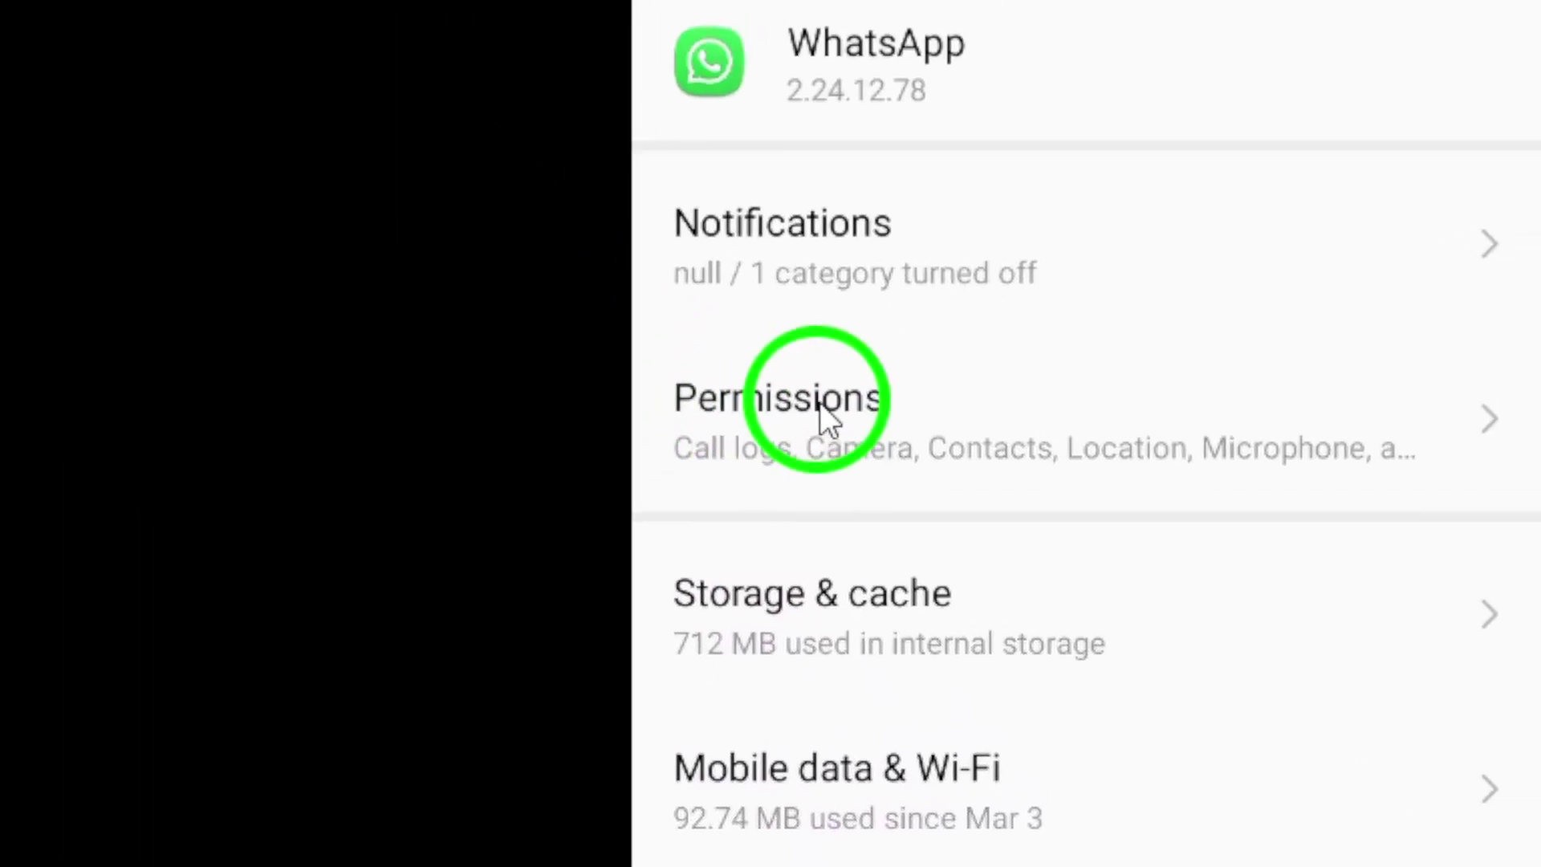
Open WhatsApp's Permissions list from its App info page
{"action": "left_click", "coordinate": [782, 434]}
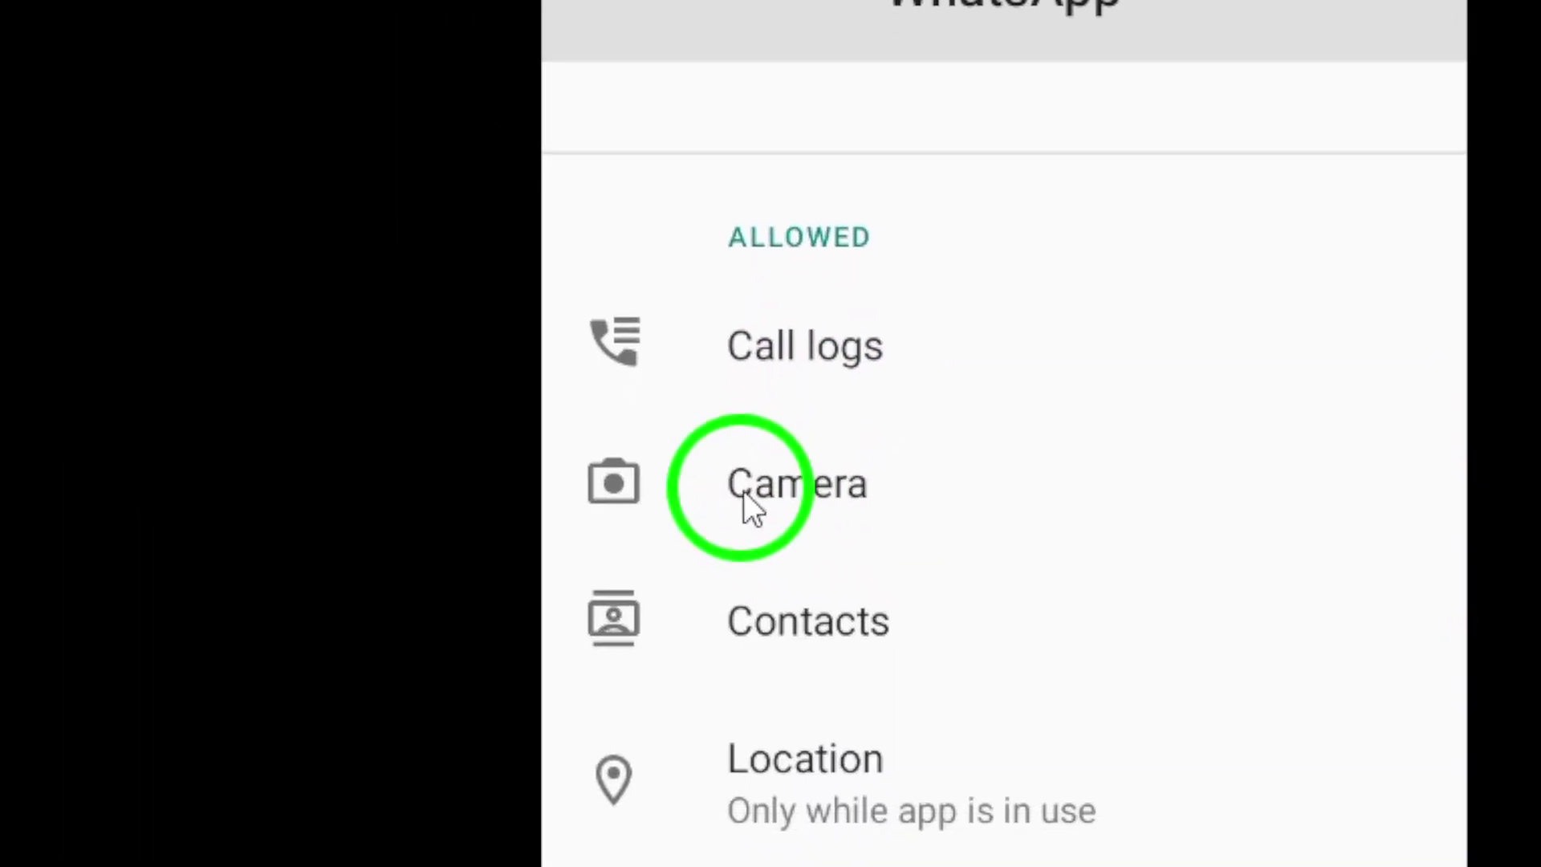
{"action": "scroll", "coordinate": [829, 471], "scroll_direction": "down", "scroll_amount": 3}
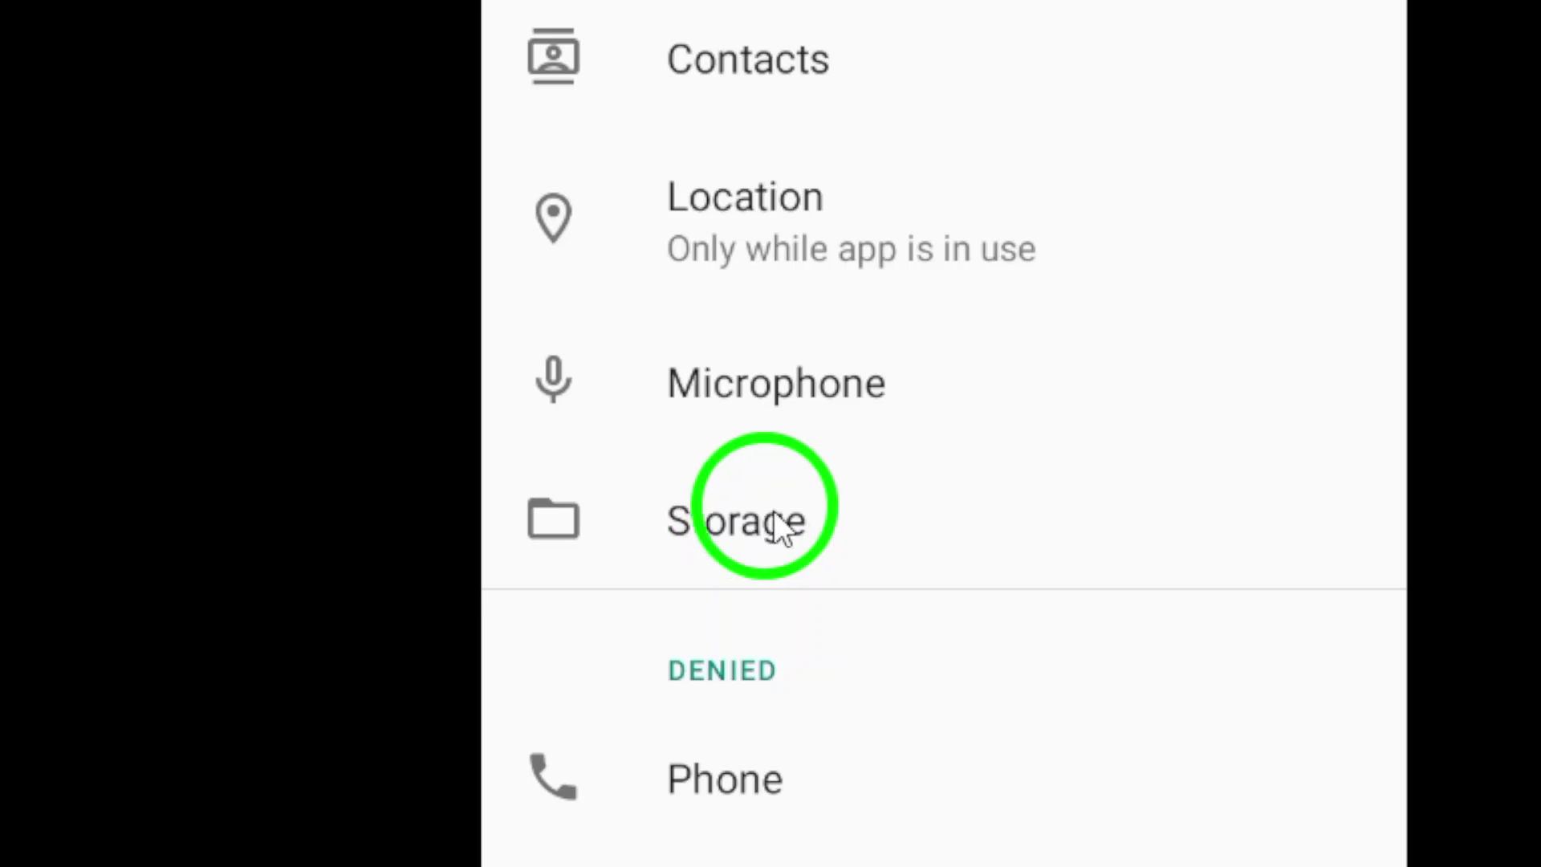
{"action": "scroll", "coordinate": [746, 249], "scroll_direction": "up", "scroll_amount": 5}
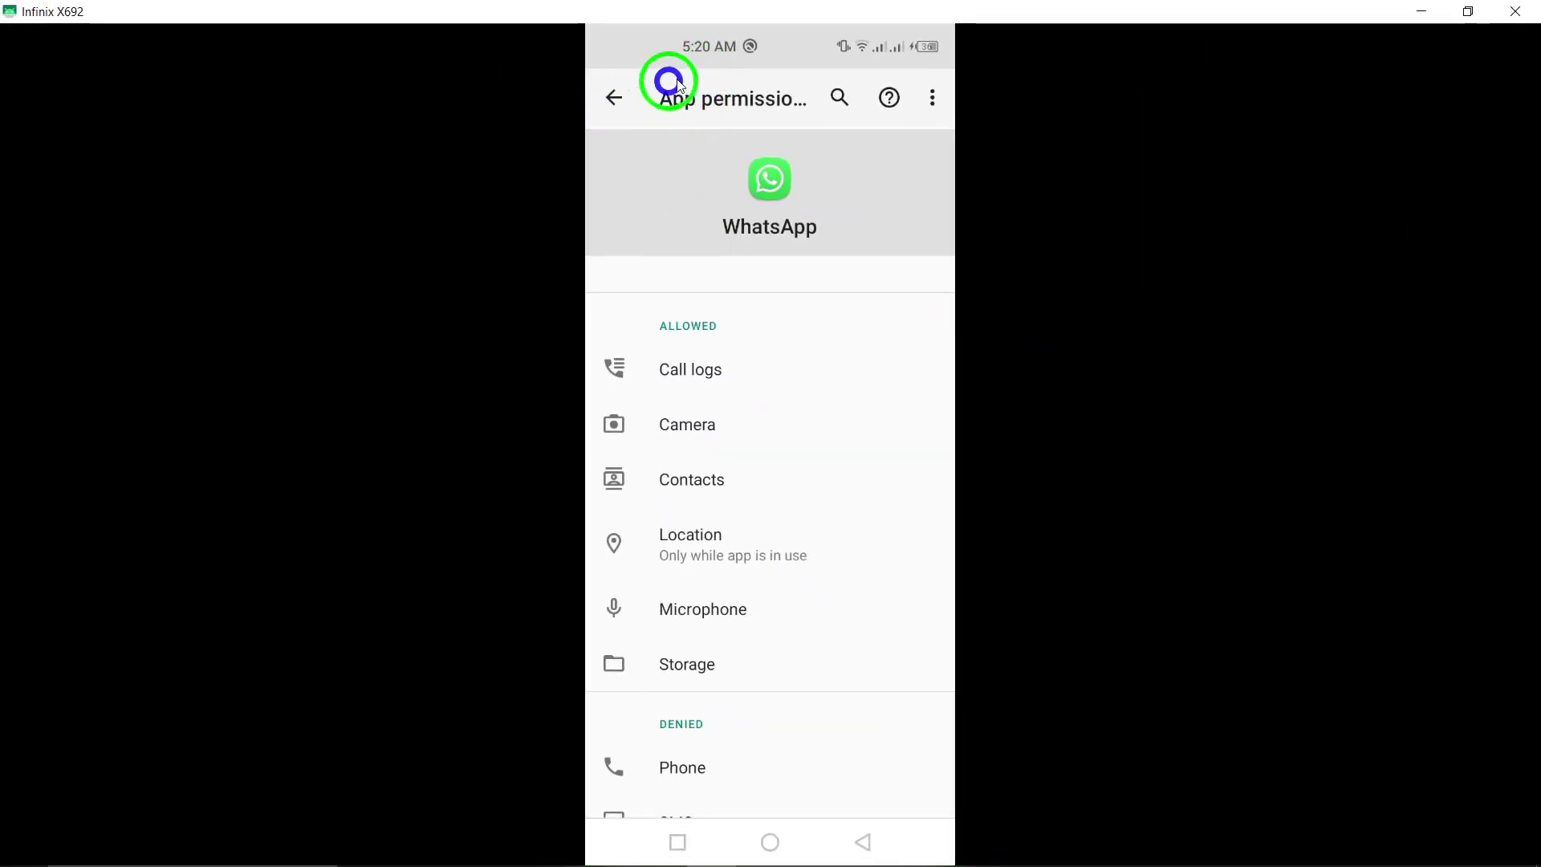
Screenshot WhatsApp's App info page from the notification shade, then return home
{"action": "right_click", "coordinate": [678, 85]}
{"action": "mouse_move", "coordinate": [750, 48]}
{"action": "left_mouse_down"}
{"action": "mouse_move", "coordinate": [795, 275]}
{"action": "mouse_move", "coordinate": [904, 410]}
{"action": "left_mouse_up"}
{"action": "right_click", "coordinate": [878, 440]}
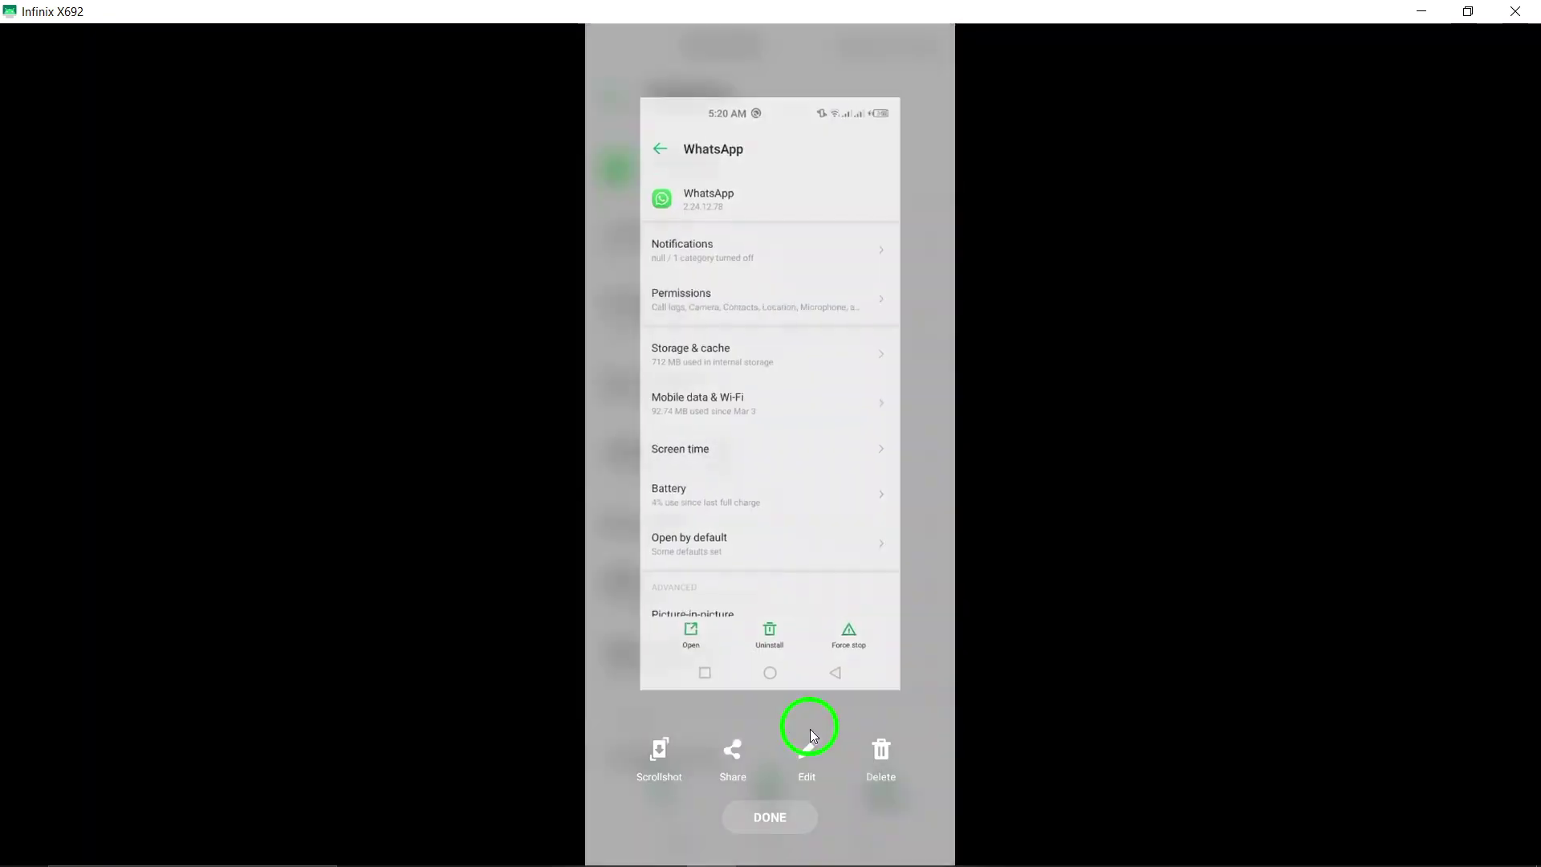
{"action": "left_click", "coordinate": [790, 818]}
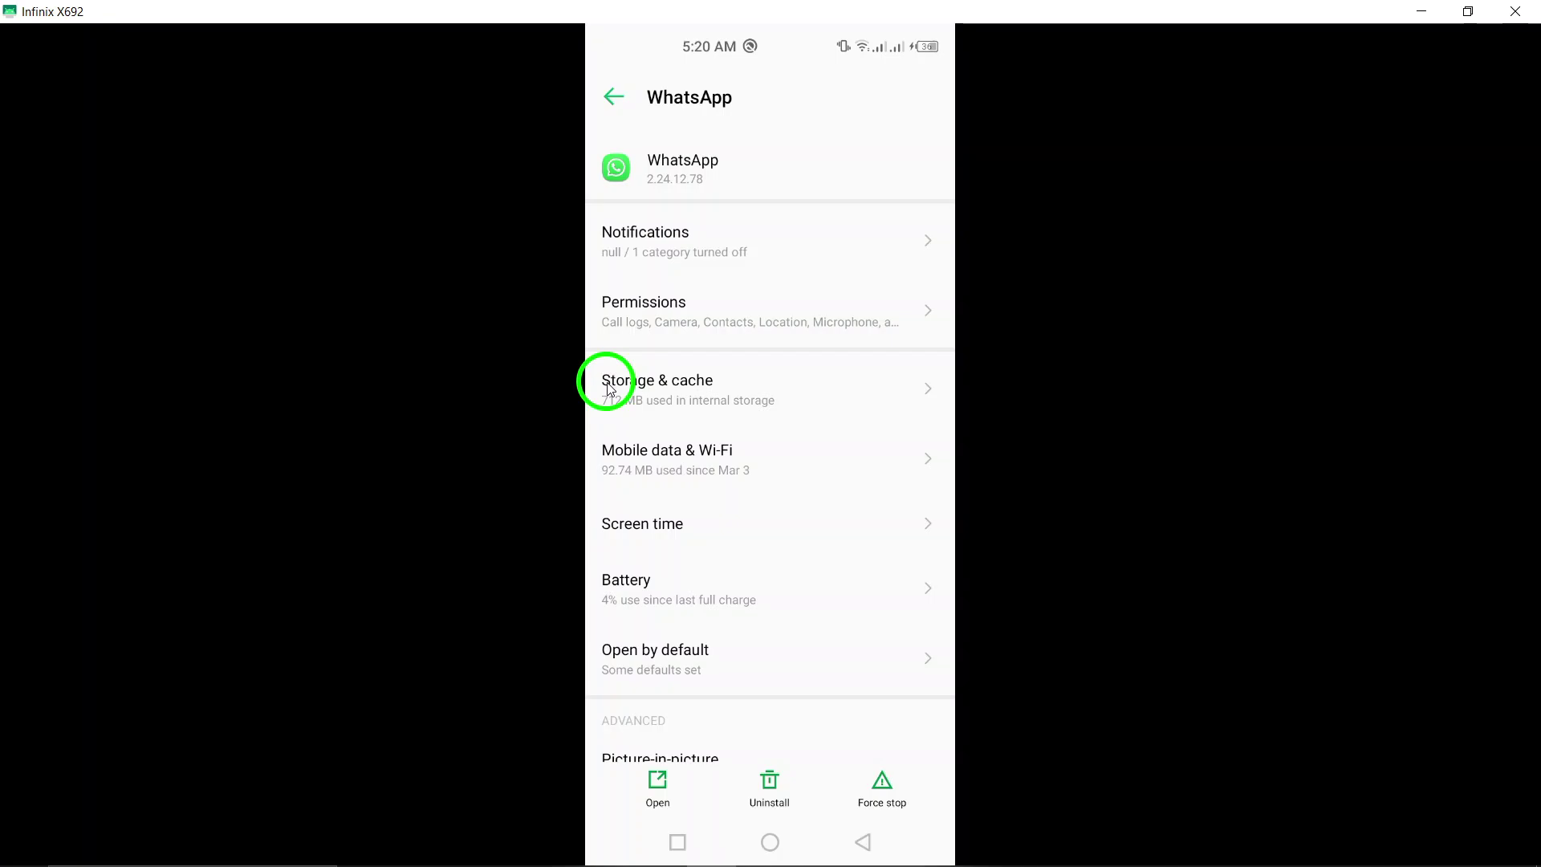
{"action": "left_click", "coordinate": [612, 97]}
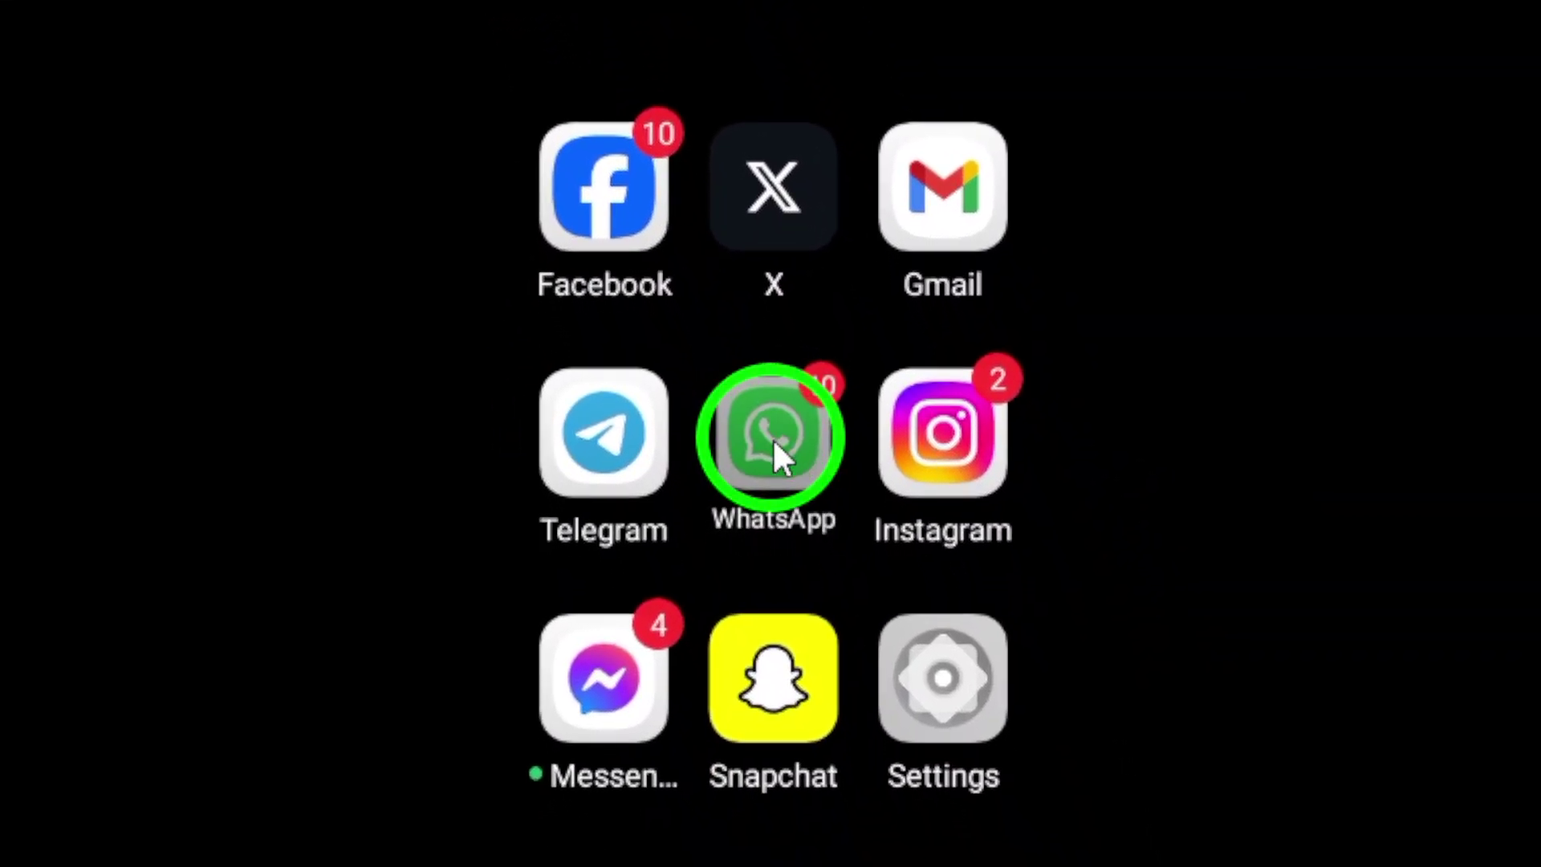
Open WhatsApp's Storage & cache page (18.37 MB cache), dismissing the power menu
{"action": "left_click", "coordinate": [810, 406]}
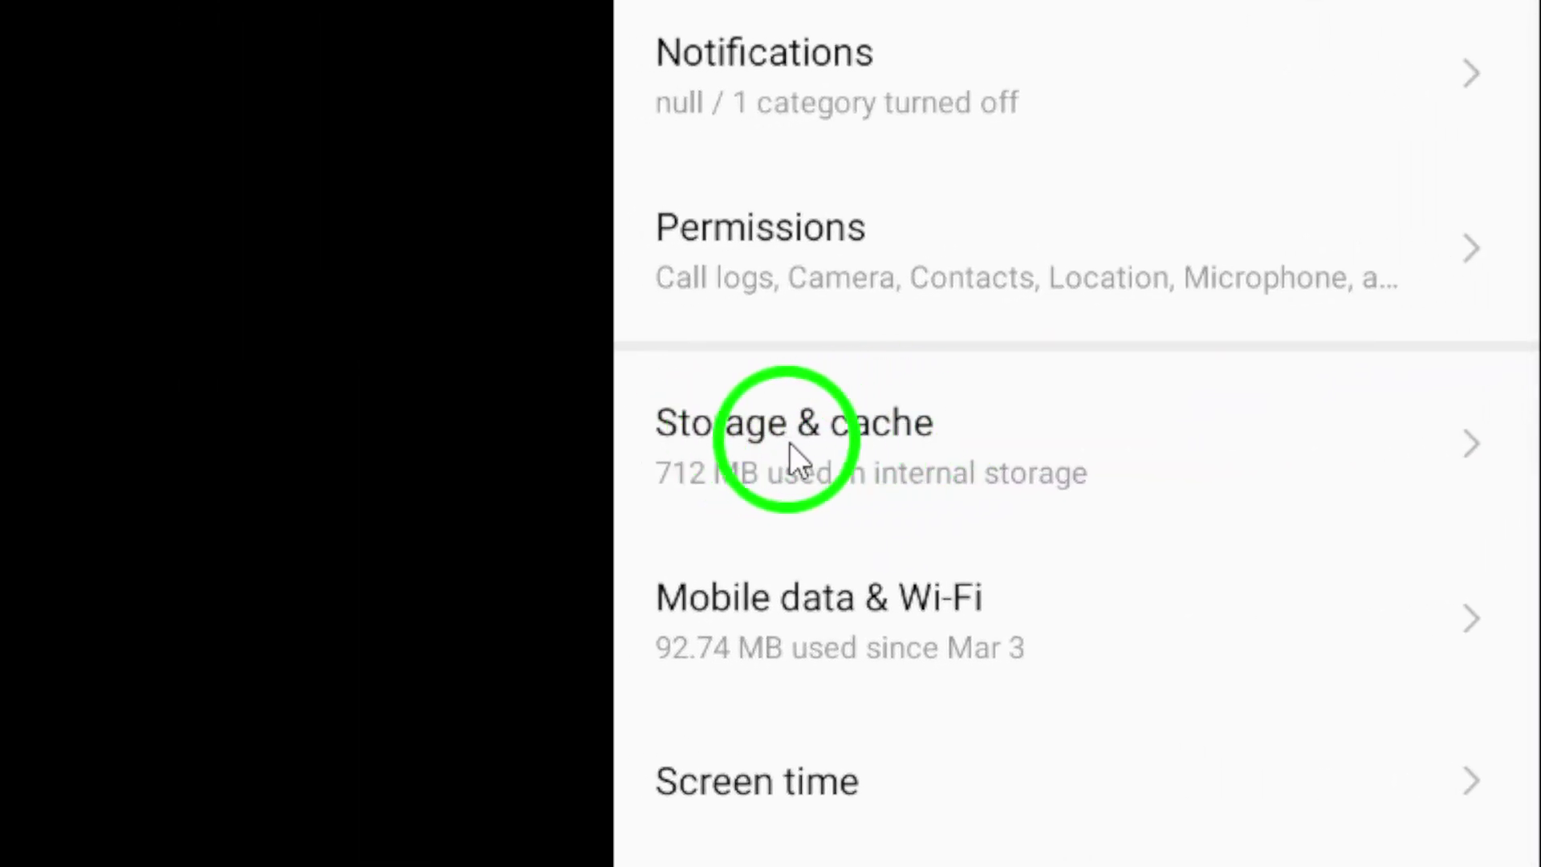
{"action": "left_click", "coordinate": [829, 440]}
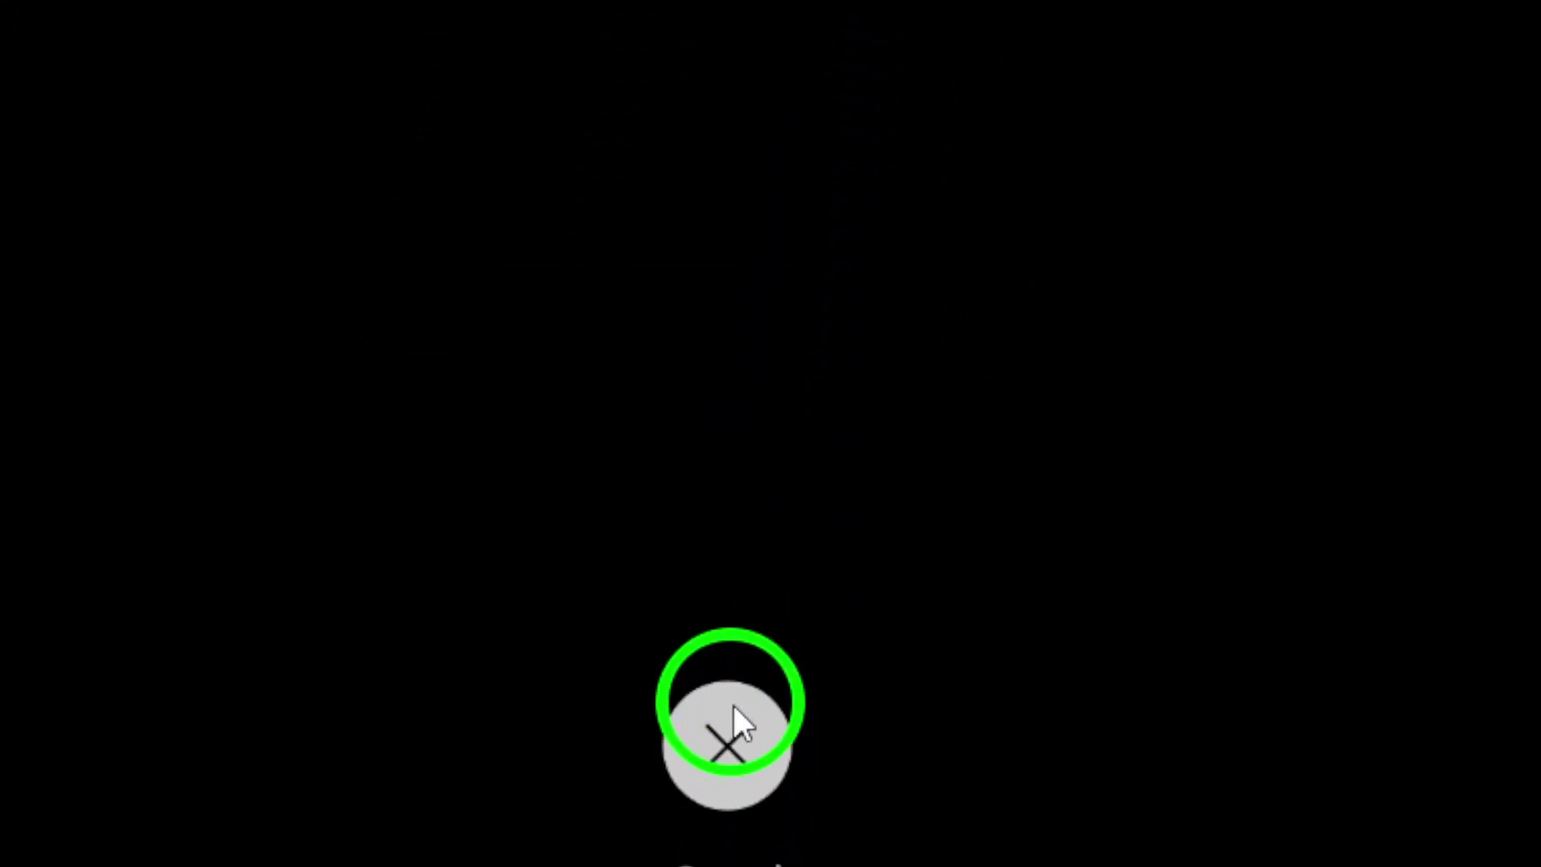
{"action": "left_click", "coordinate": [732, 705]}
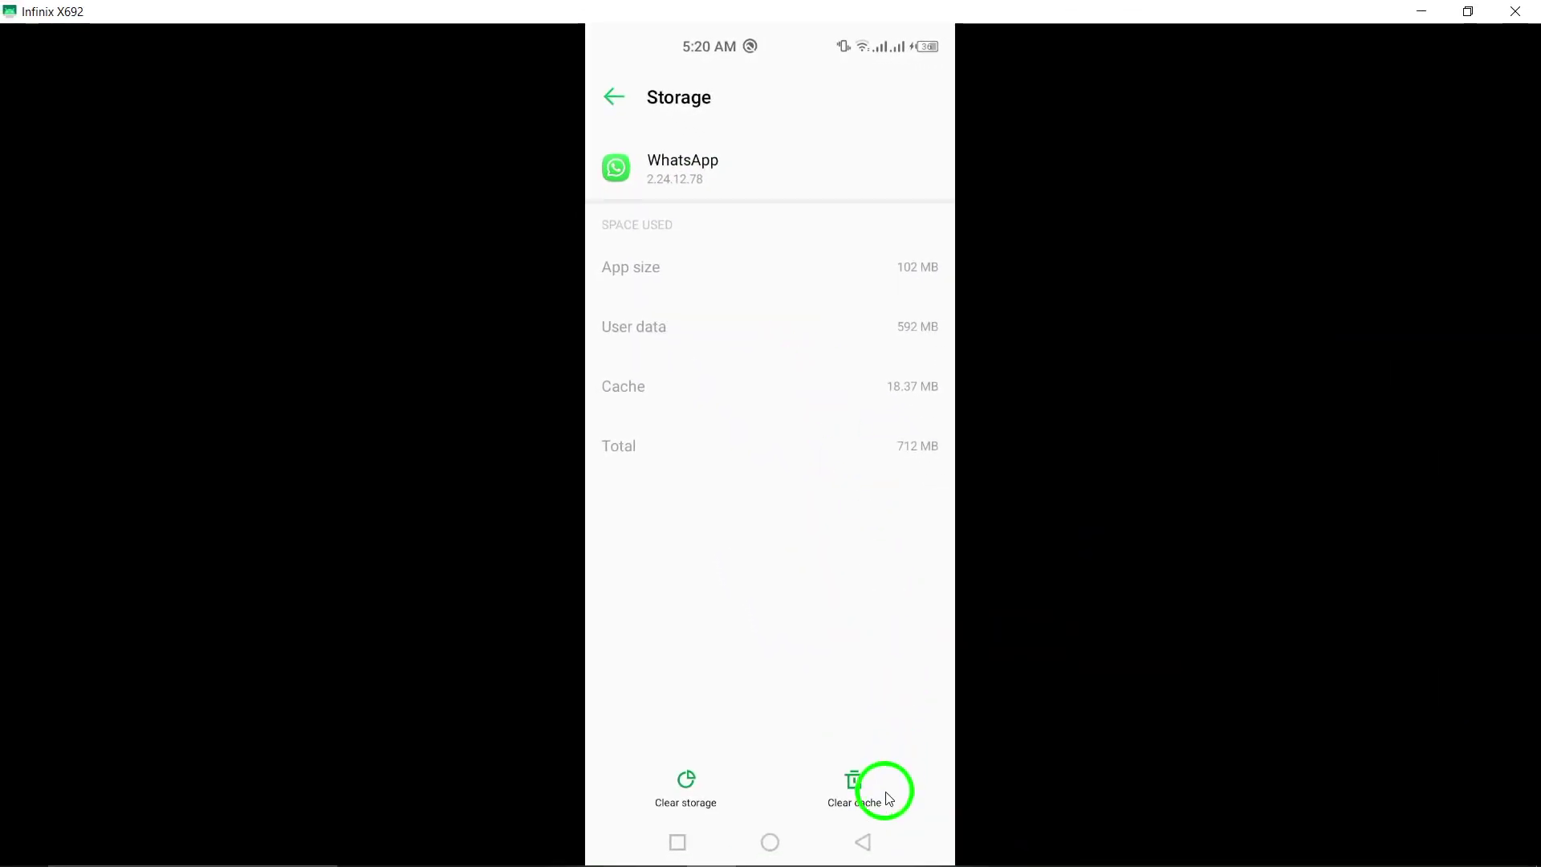
Back out of WhatsApp's Storage page and App info to the home screen
{"action": "left_click", "coordinate": [862, 840]}
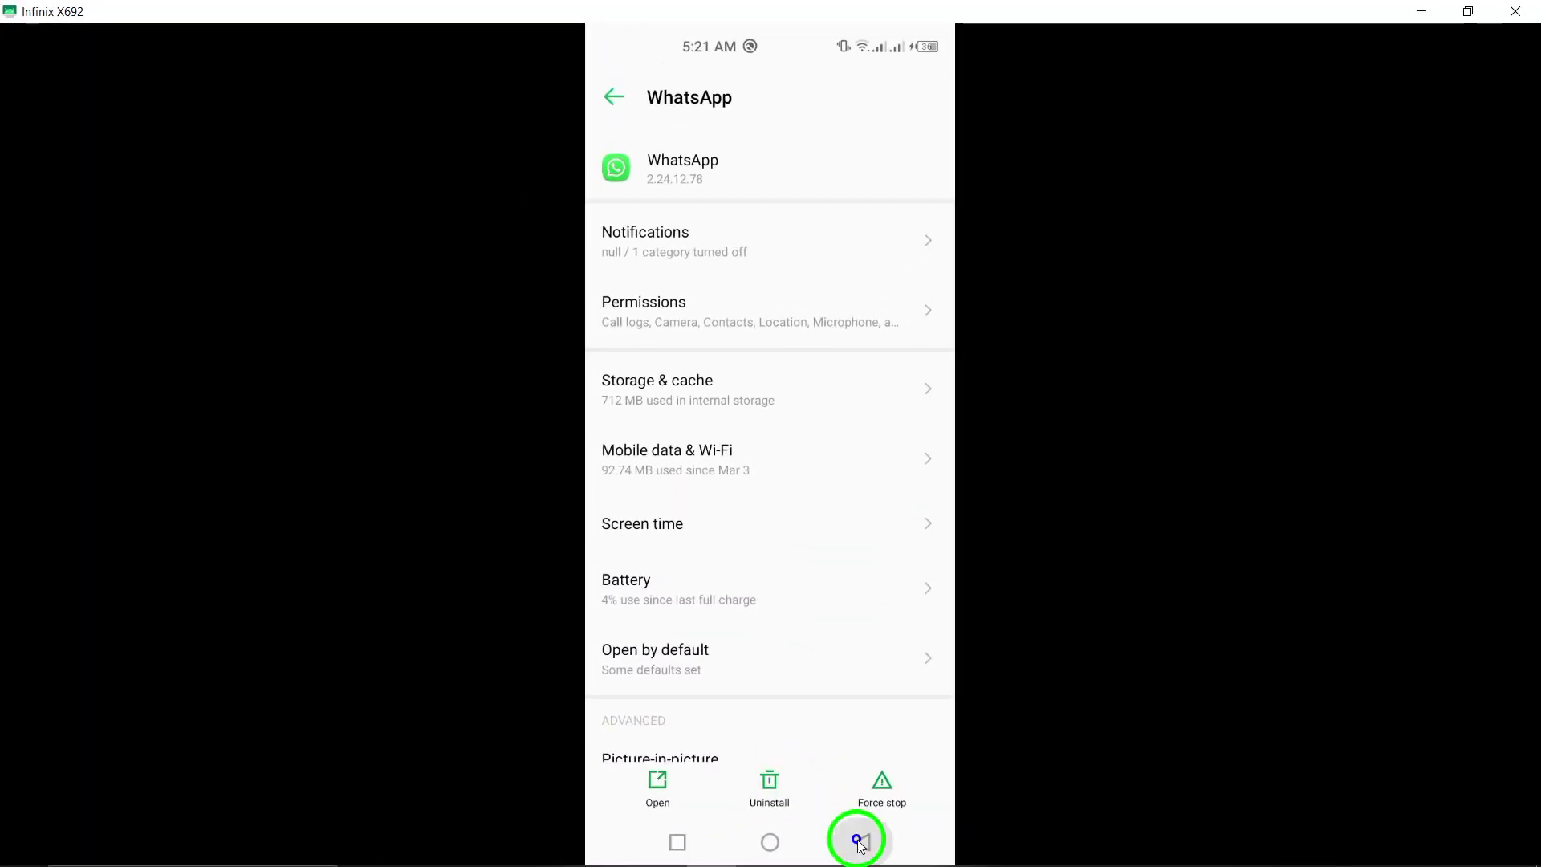
{"action": "left_click", "coordinate": [862, 843]}
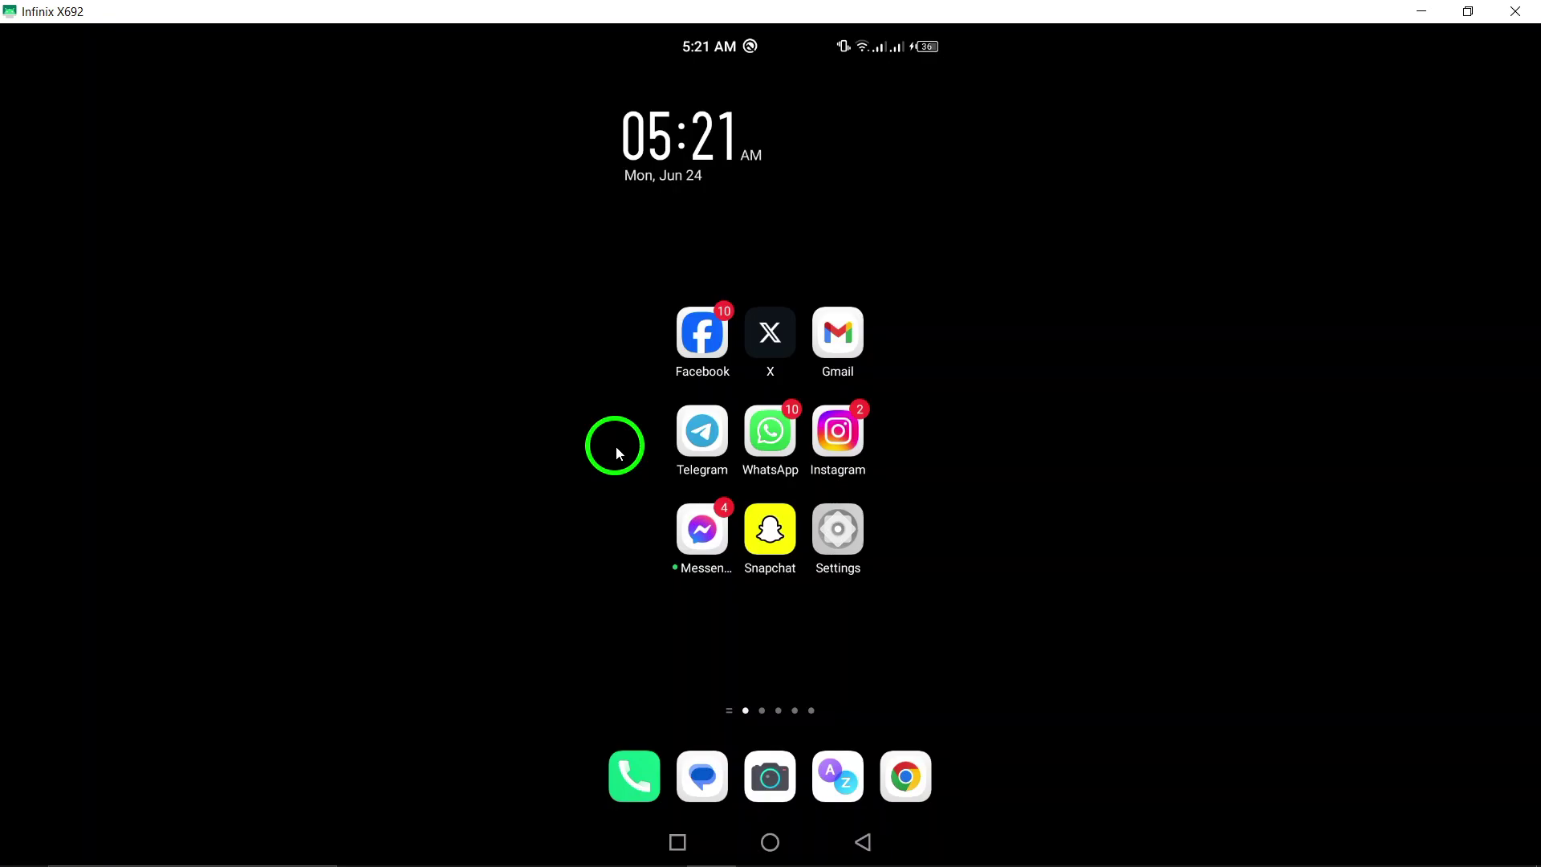